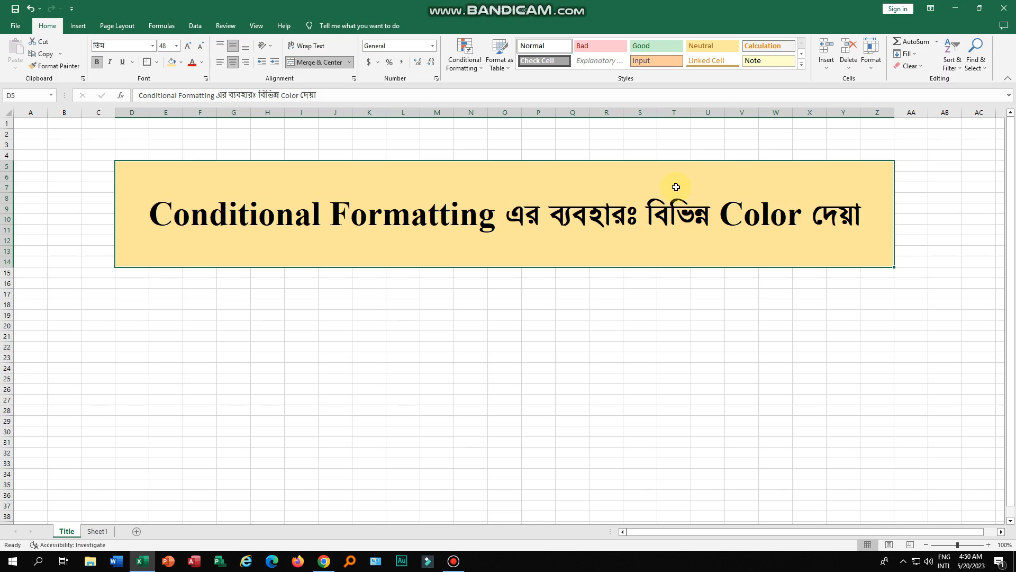
Open Sheet1 and examine the student marks table and the grade formula in E6.
click(98, 532)
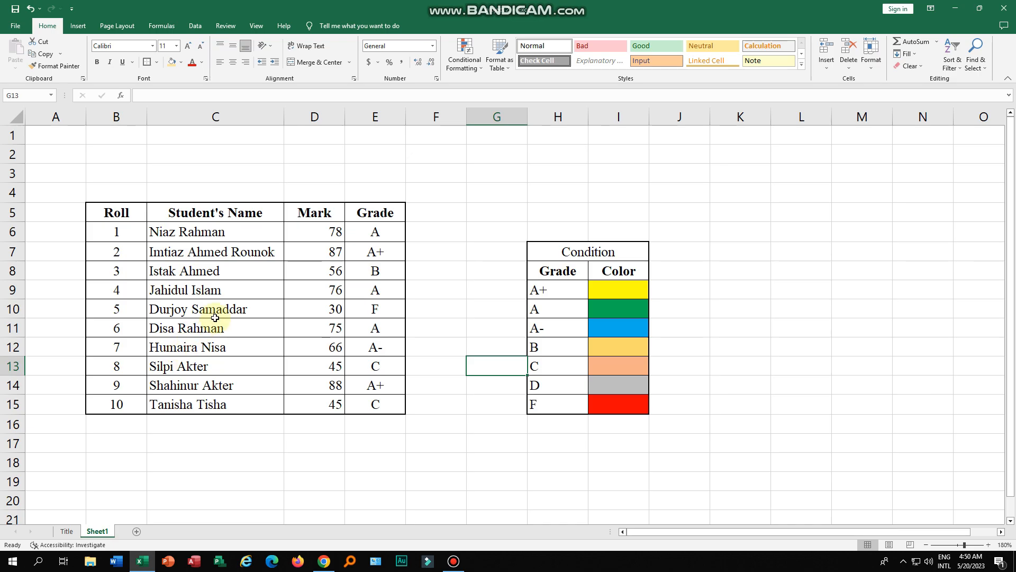
drag(108, 209, 373, 399)
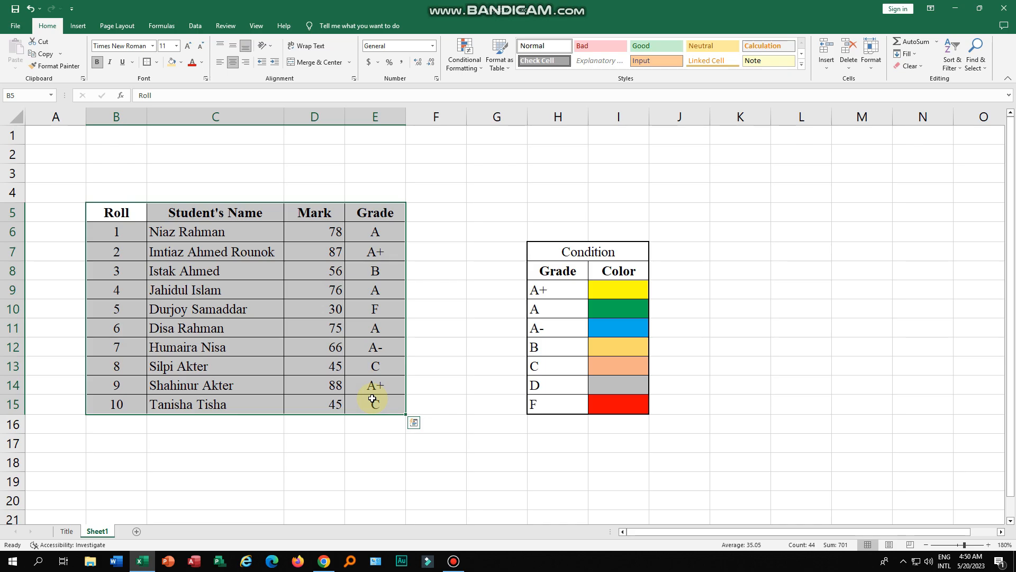
click(326, 233)
click(377, 237)
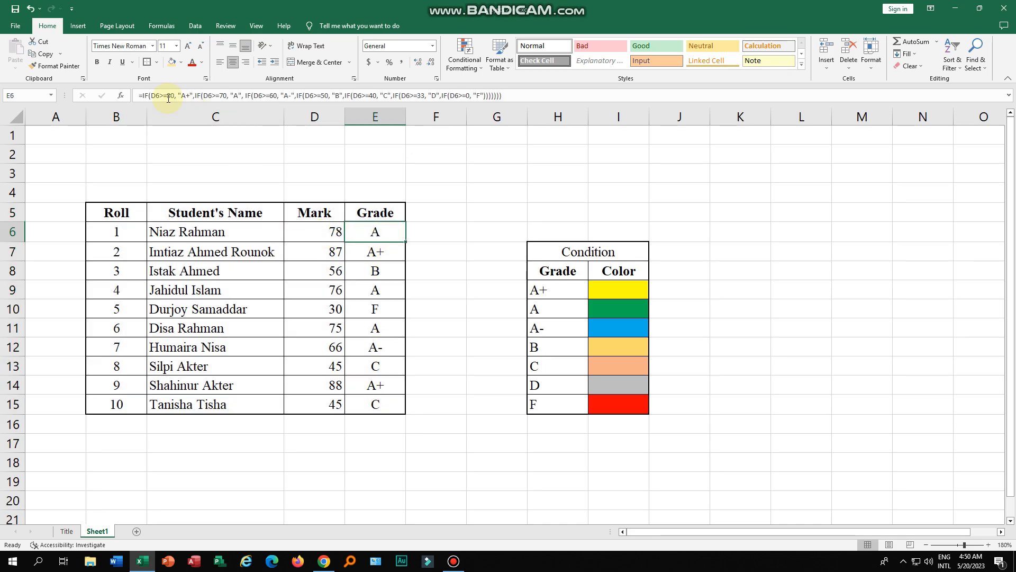
Change the mark of the student with roll 2 in D7 to 50.
click(335, 251)
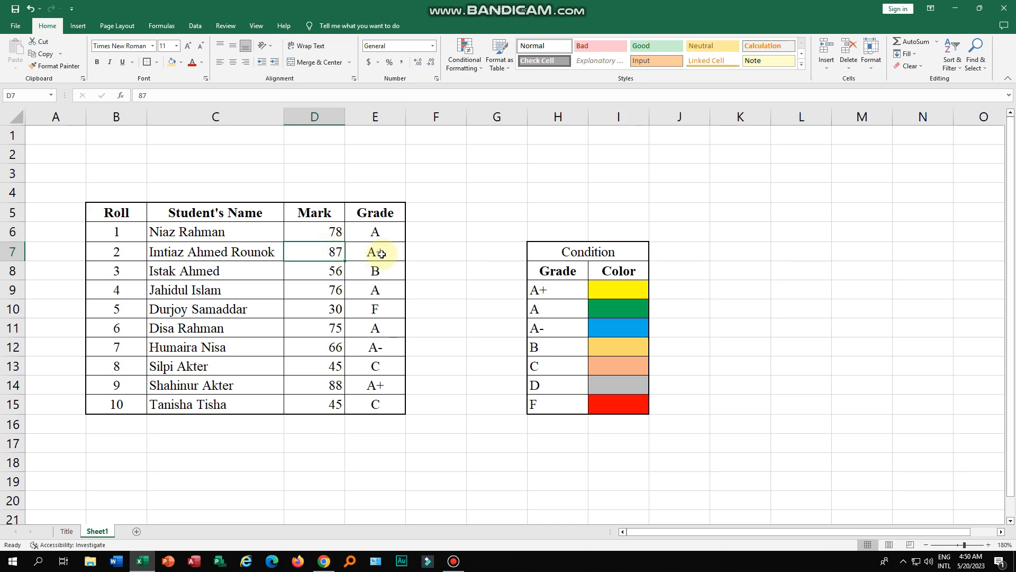
text(50)
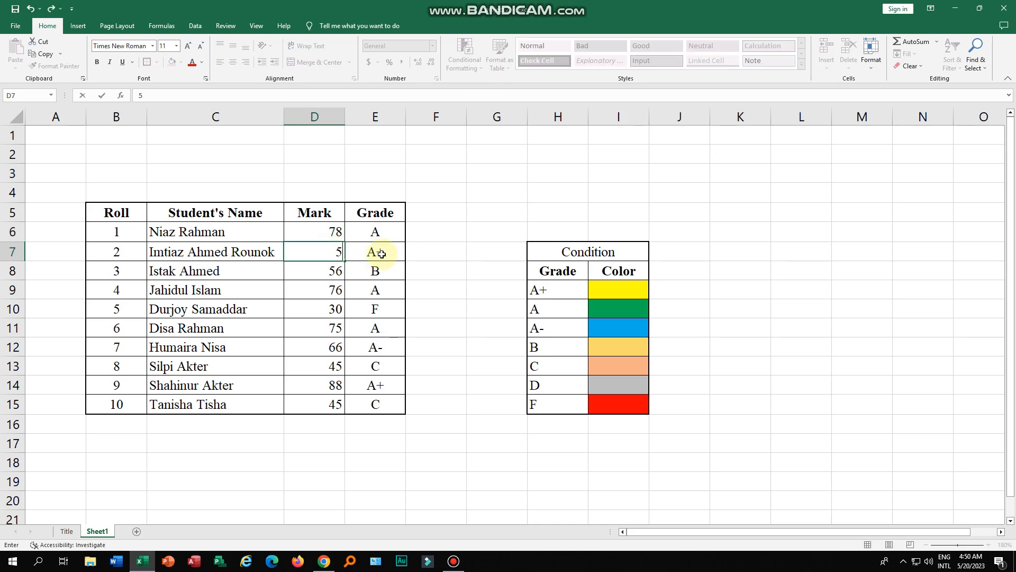
click(493, 278)
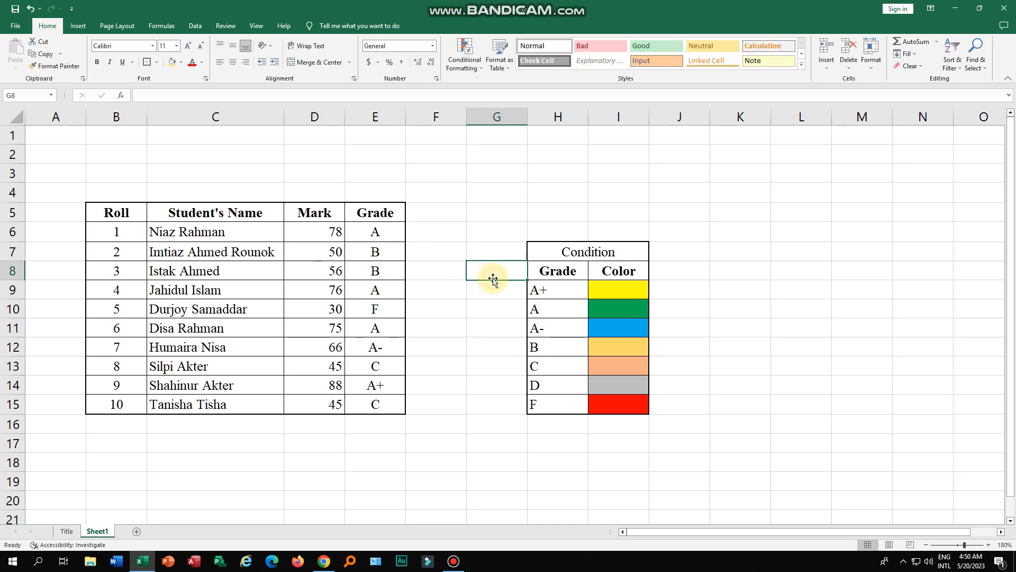
Start a new conditional formatting rule for grades E6:E15 that uses a formula to determine which cells to format.
drag(385, 232, 390, 406)
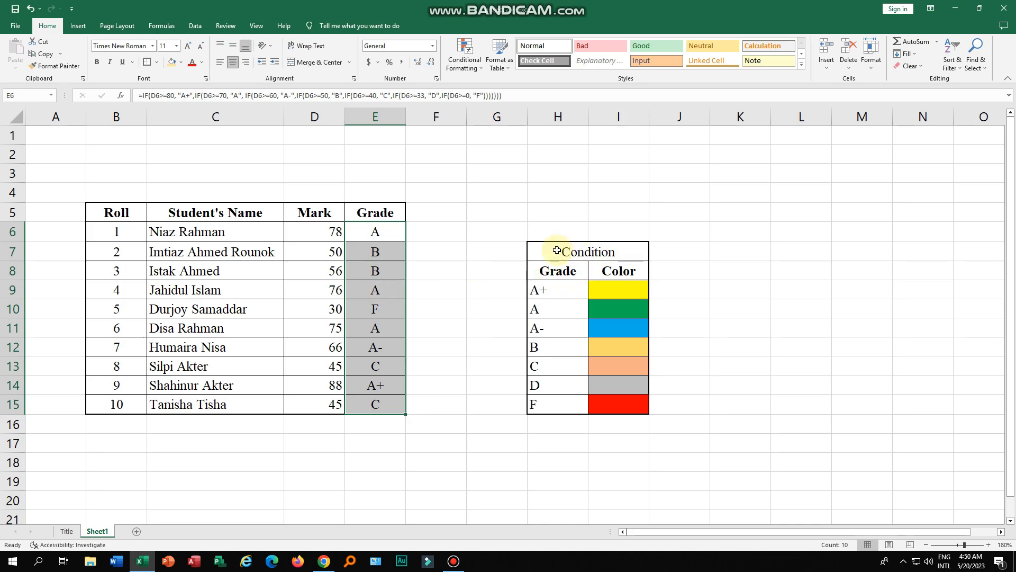
drag(546, 250, 621, 401)
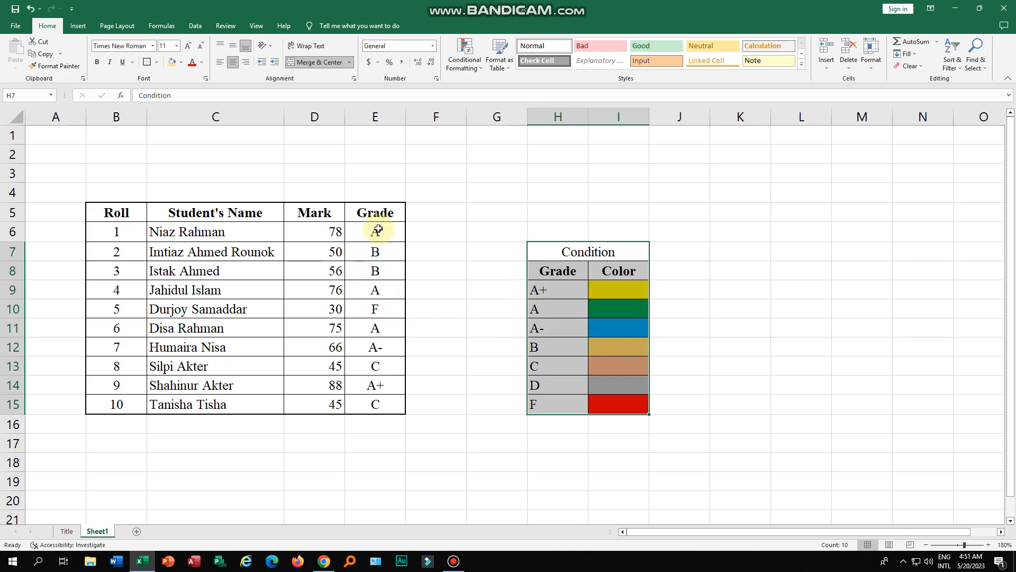
drag(376, 232, 401, 402)
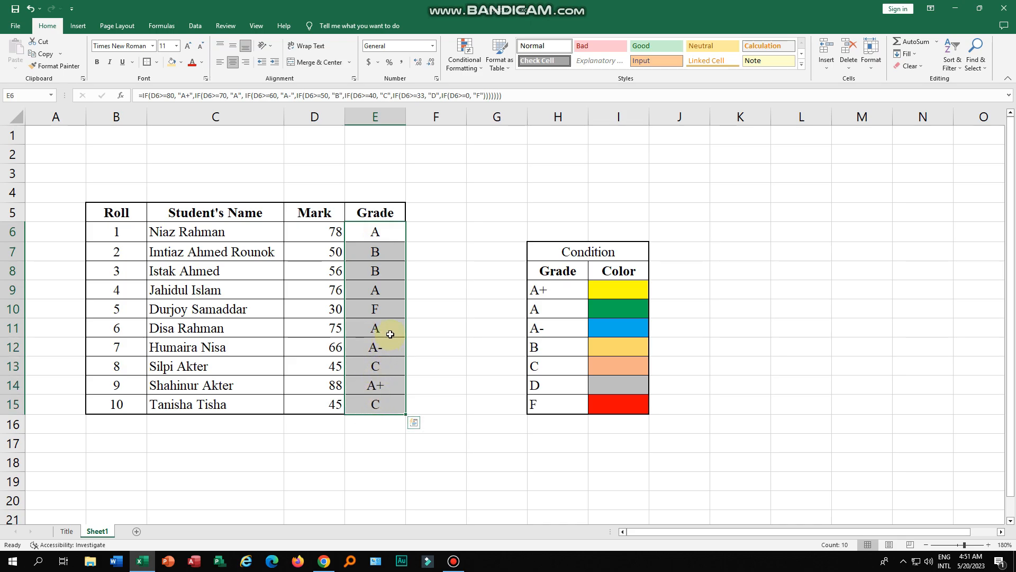
click(466, 60)
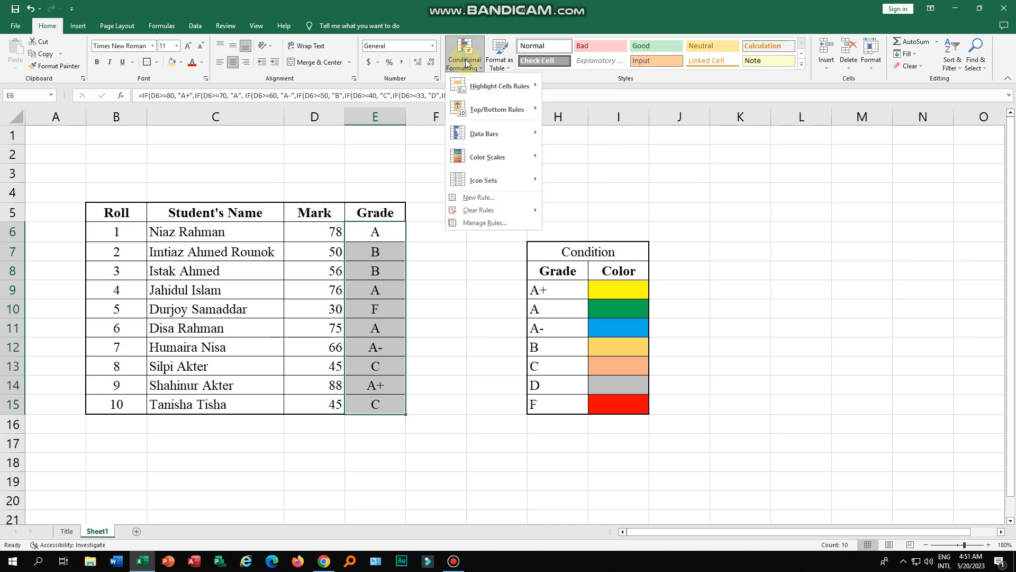
click(483, 198)
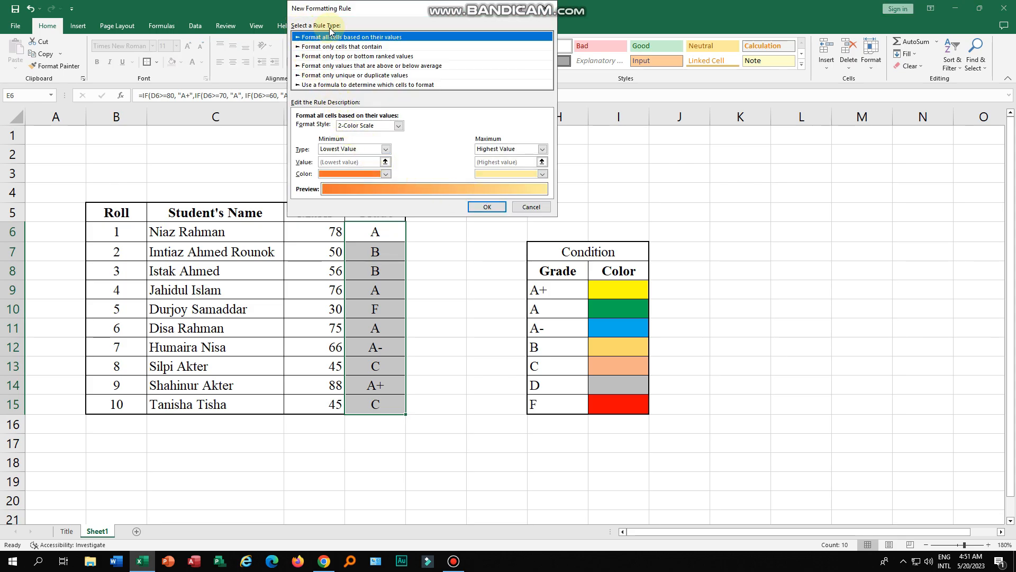
click(332, 85)
click(329, 128)
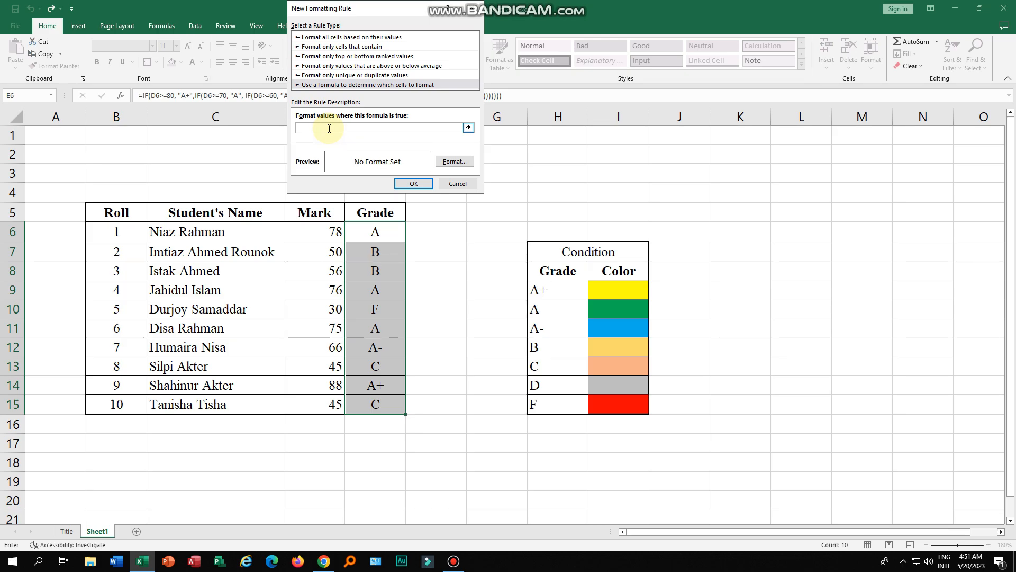
Enter the rule formula =E6="A+" with a relative reference to E6.
text(=)
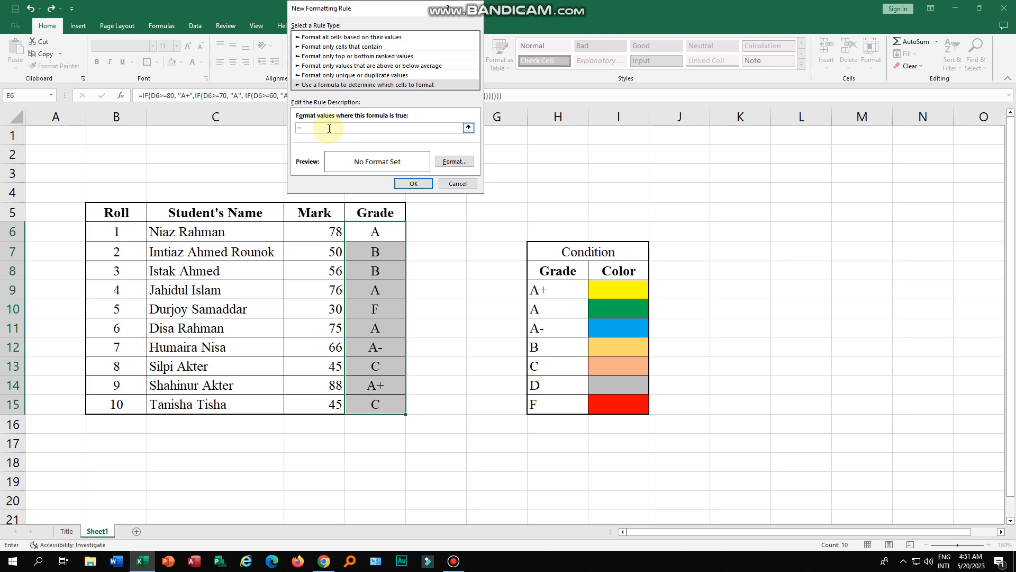
click(375, 234)
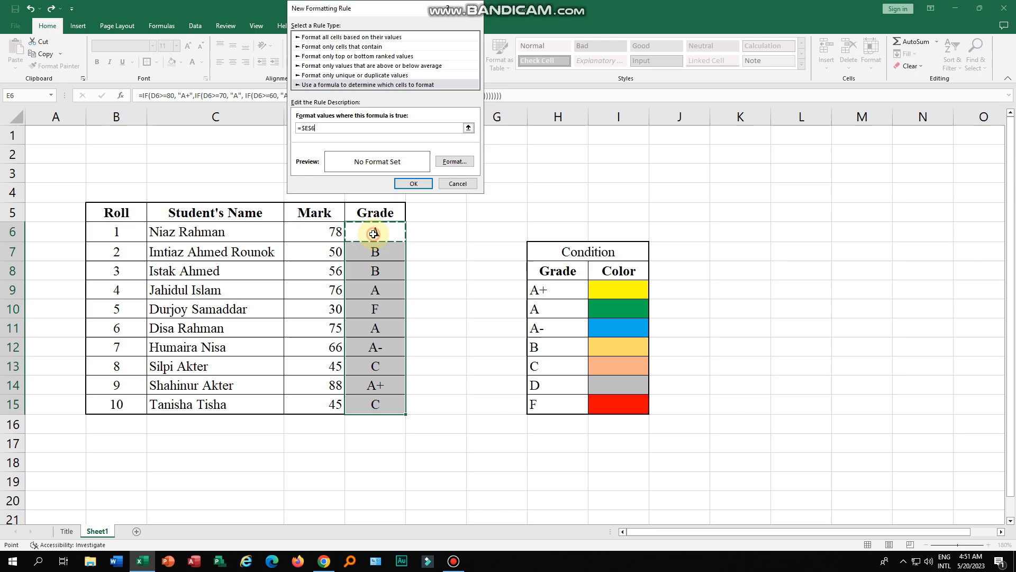
click(310, 129)
key(BackSpace)
click(307, 129)
key(BackSpace)
click(315, 128)
text(=)
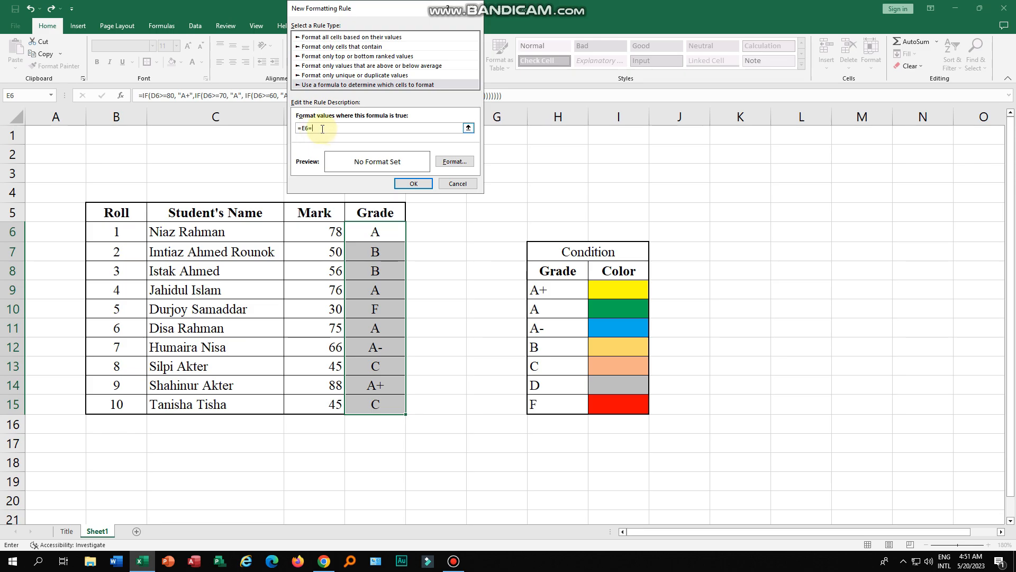
text(")
click(314, 128)
text(A+")
Give the A+ rule a yellow background fill matching the condition table and apply it to the selected grades.
click(447, 163)
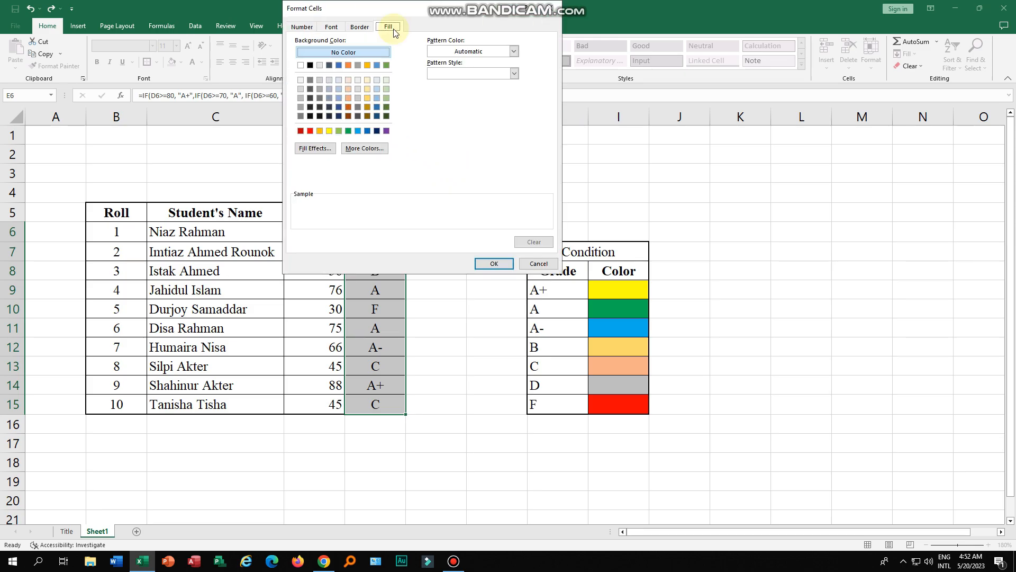
click(360, 27)
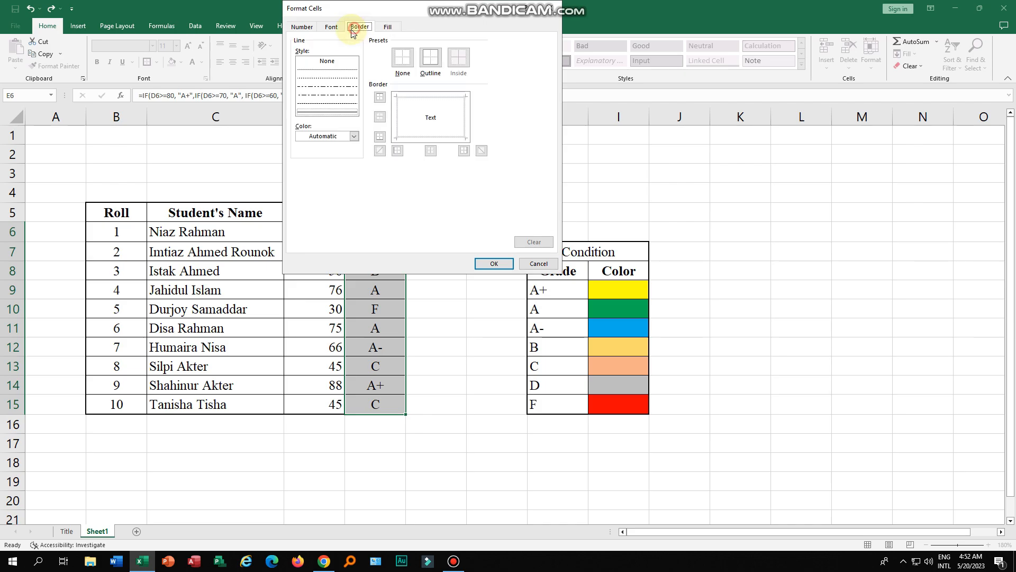
click(332, 26)
click(297, 29)
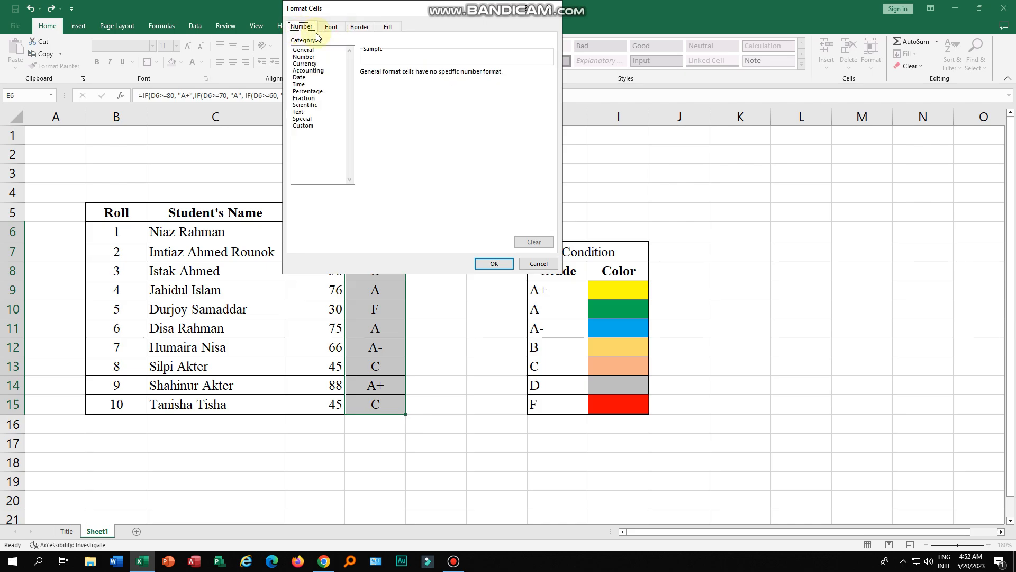
click(393, 27)
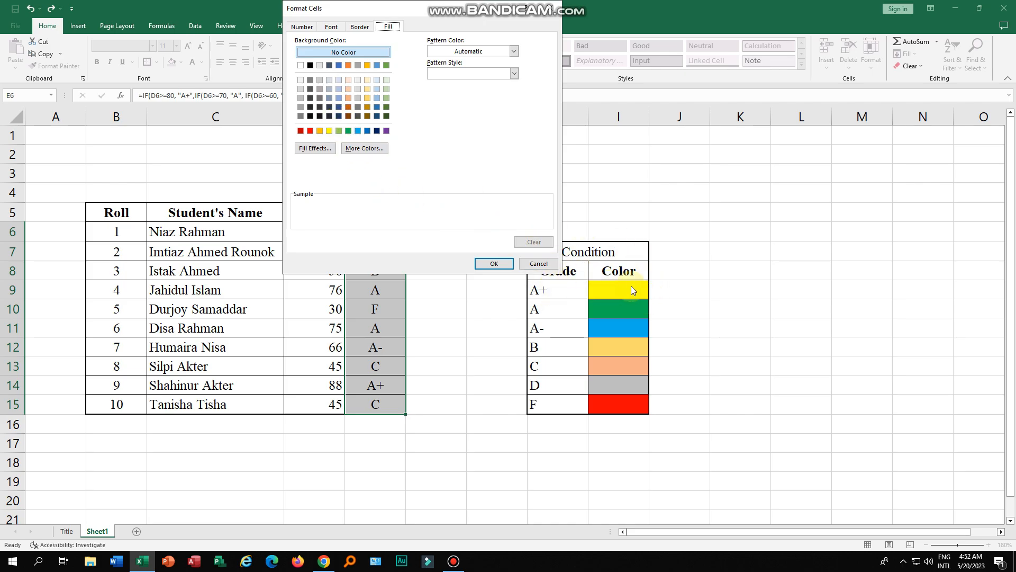
click(329, 131)
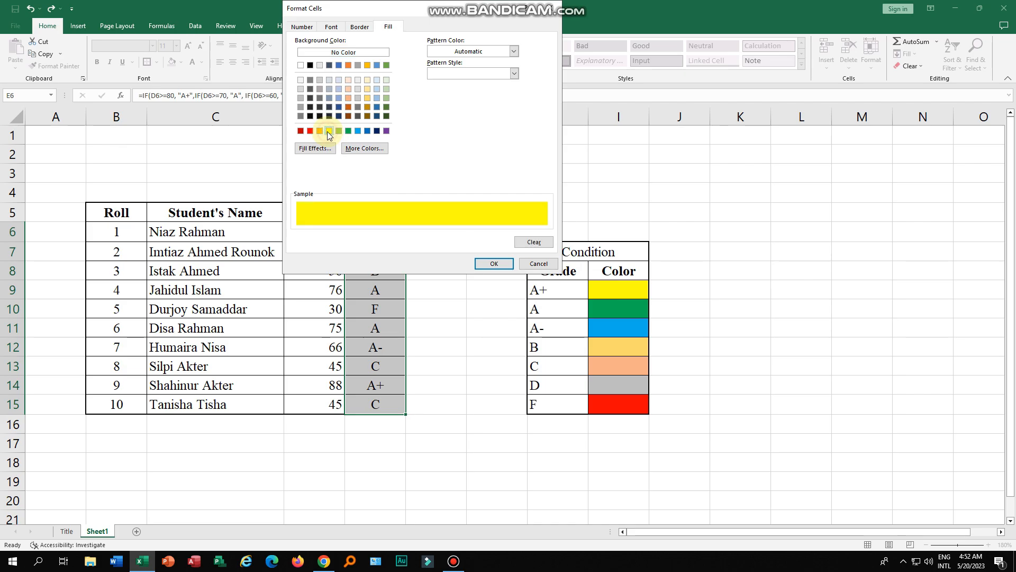
click(494, 264)
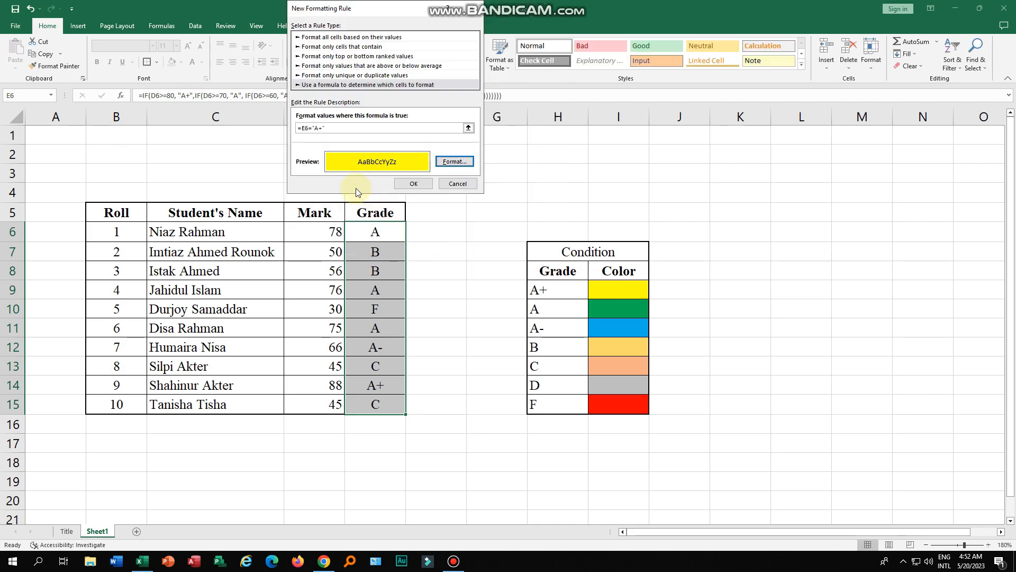
click(321, 128)
text(+)
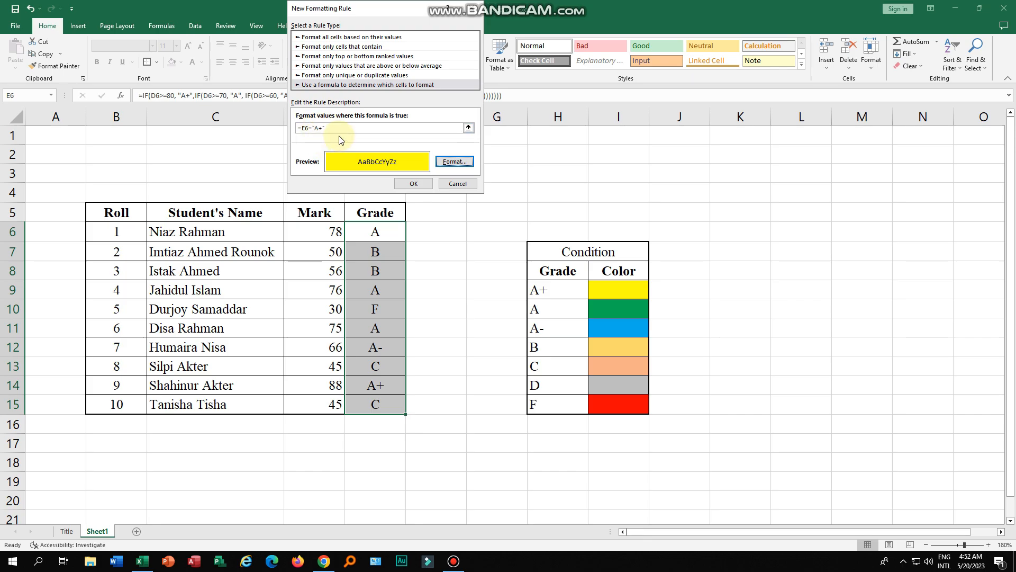
click(418, 185)
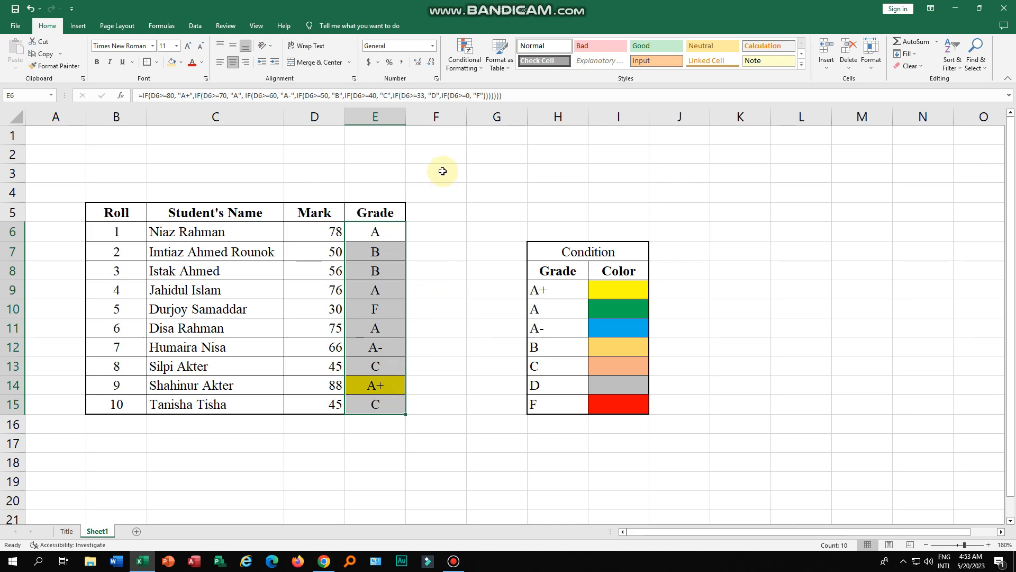
Start a second formula-based rule from the Conditional Formatting Rules Manager for the selected grades.
click(474, 62)
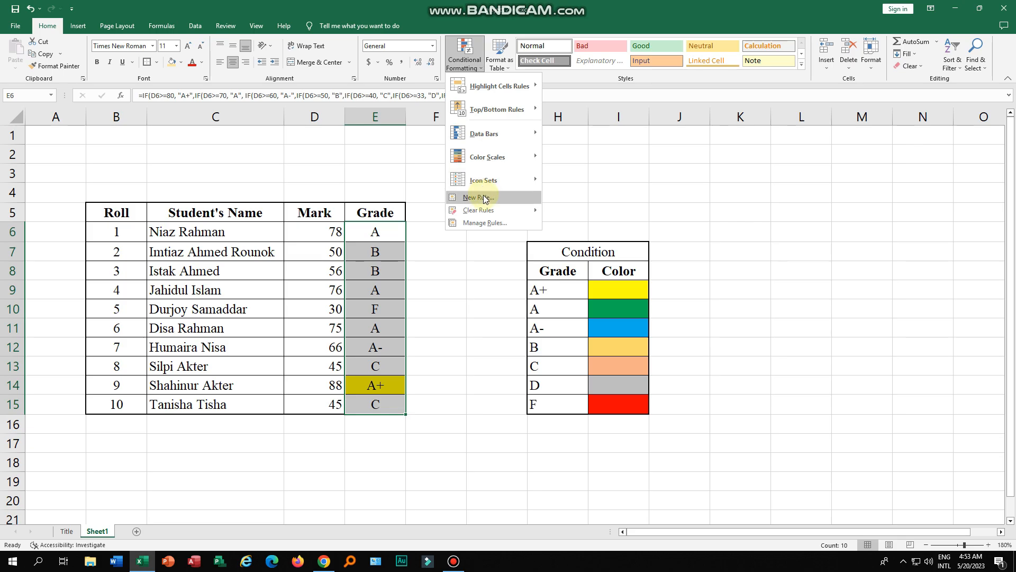
click(491, 223)
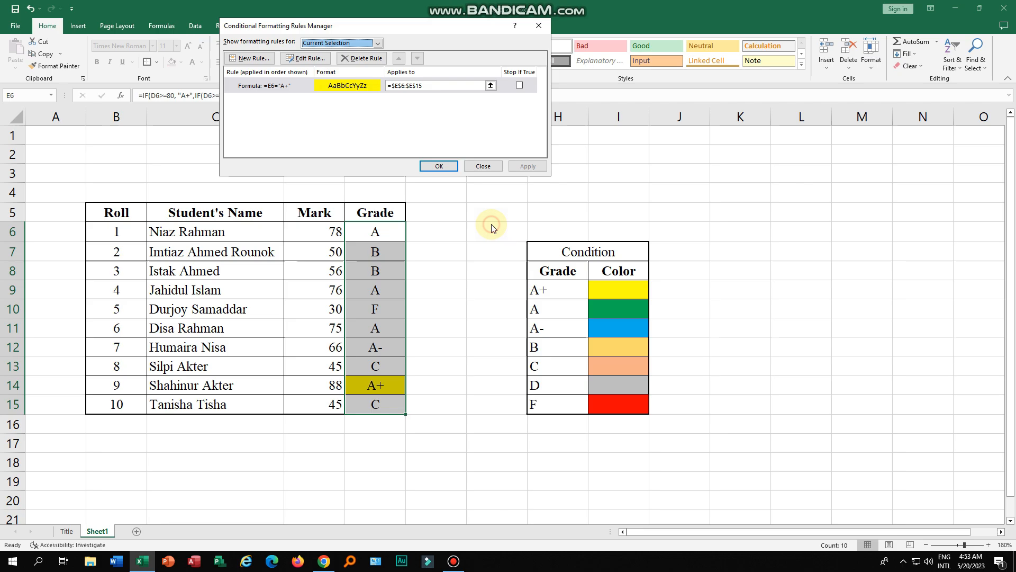
click(253, 60)
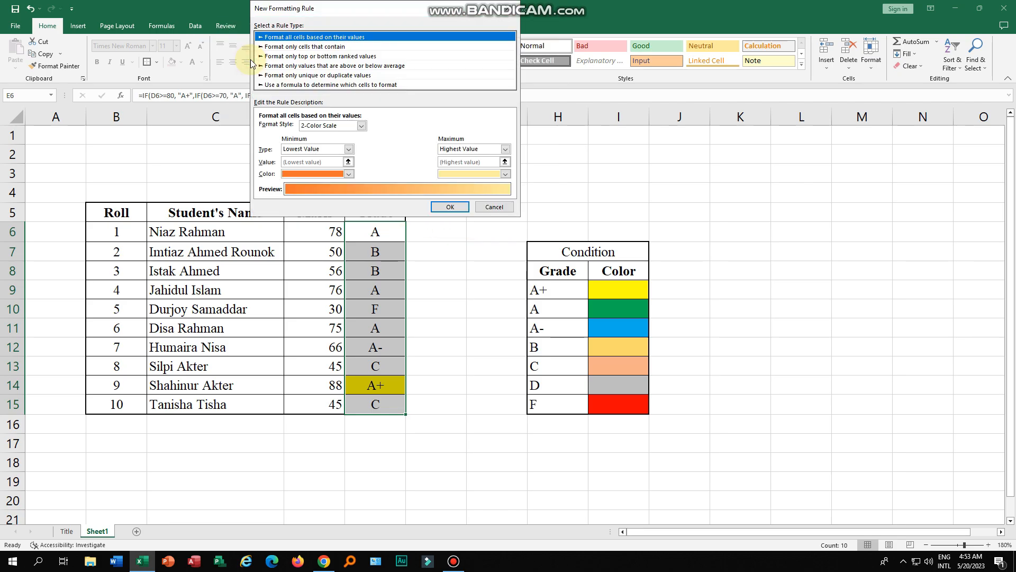
click(280, 85)
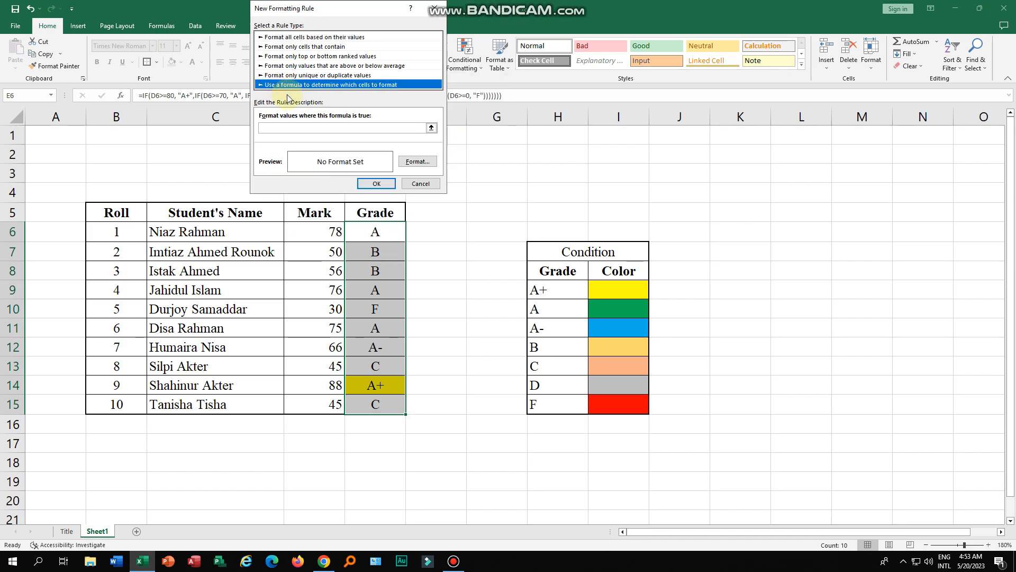
Enter the second rule's formula =E6="A" with a relative reference to E6.
click(302, 127)
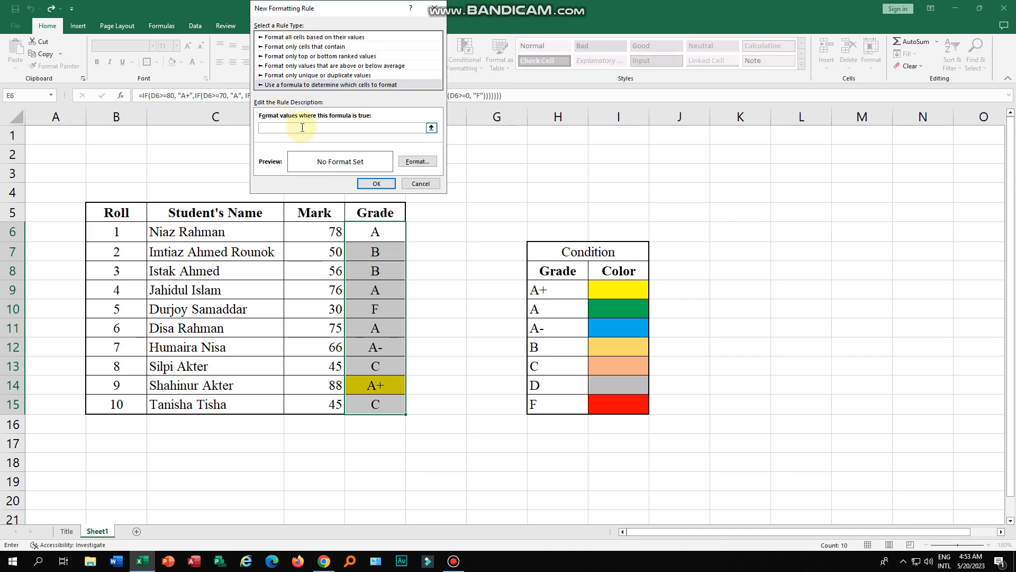
text(=)
click(381, 233)
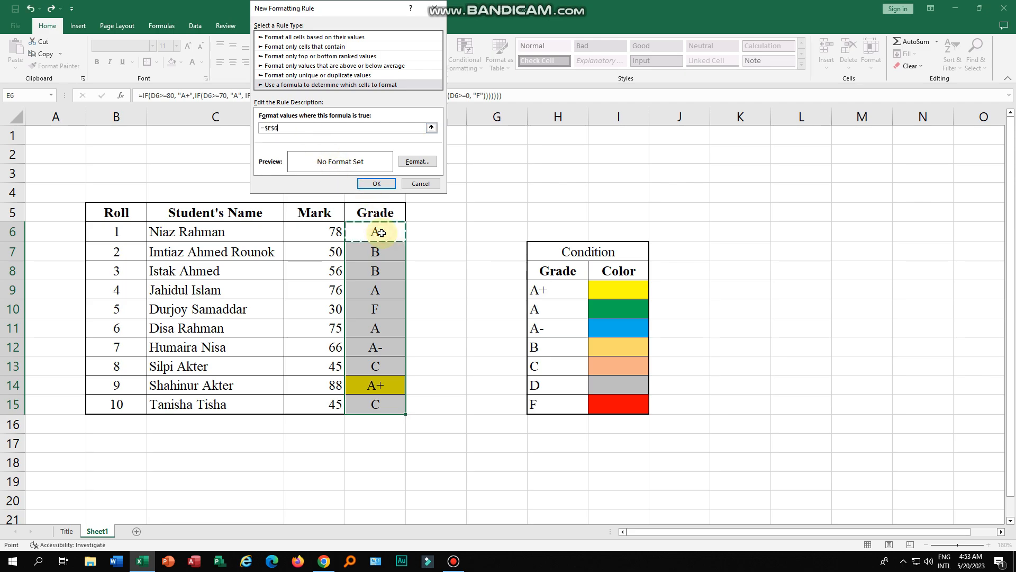
click(276, 130)
key(BackSpace)
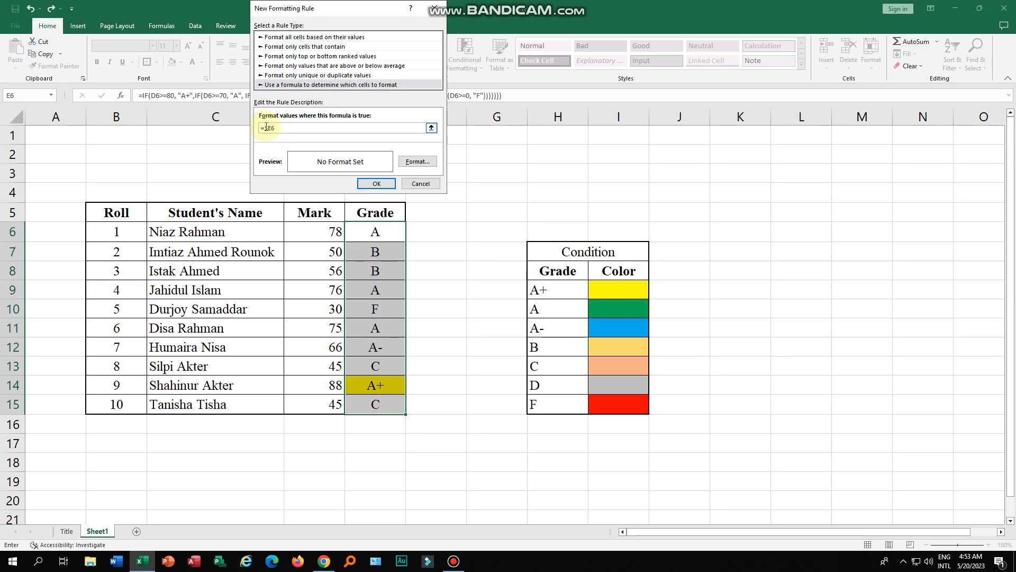
drag(268, 128, 265, 127)
key(BackSpace)
text(=)
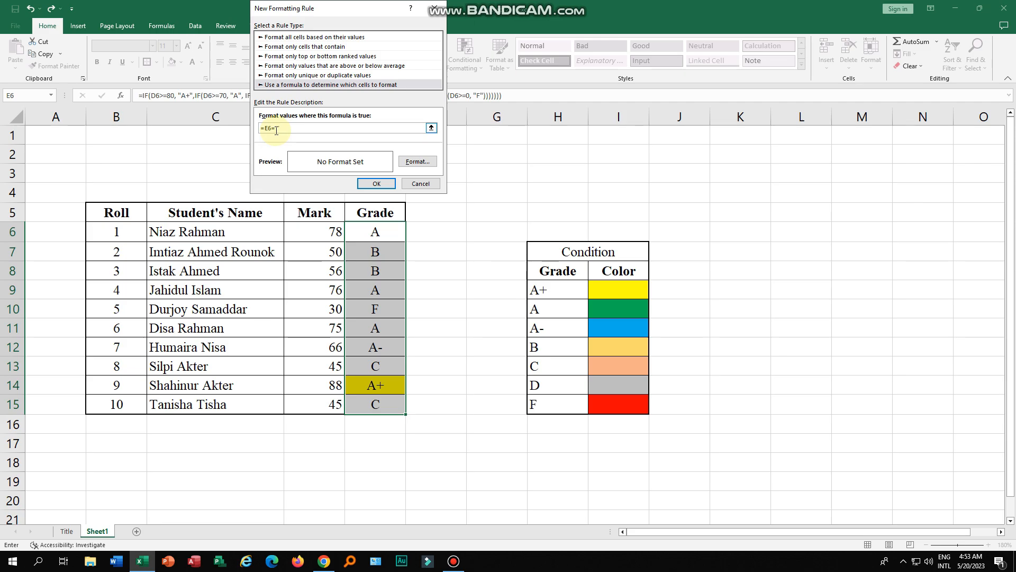
text(")
text(A+")
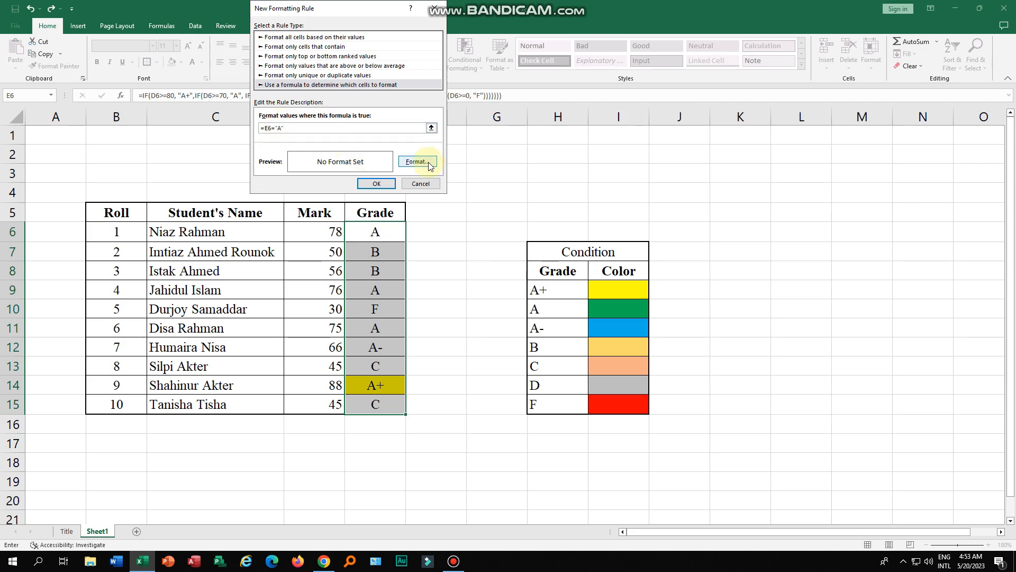
Give the A rule a green background fill and add it to the rules list.
click(418, 162)
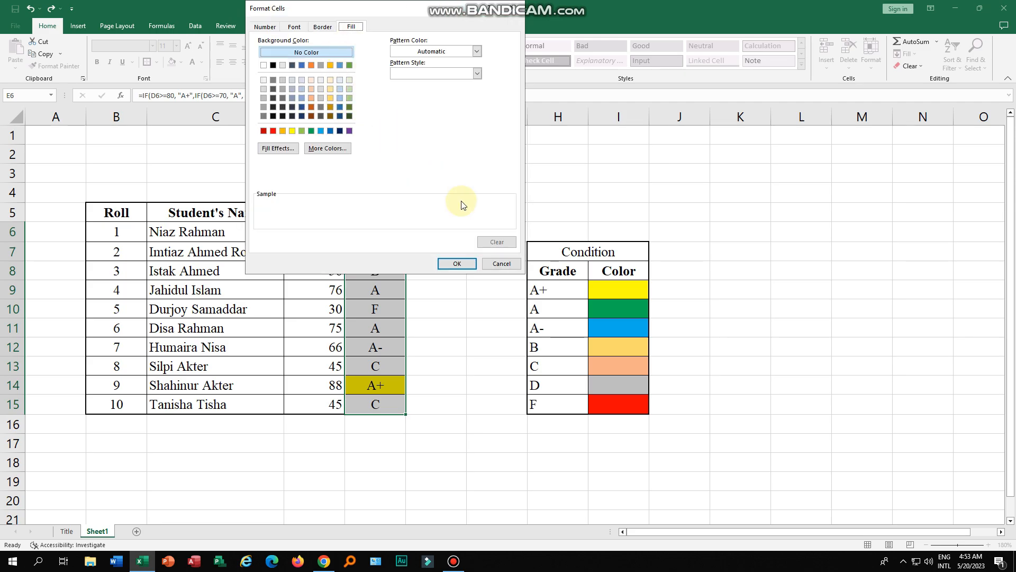
click(312, 131)
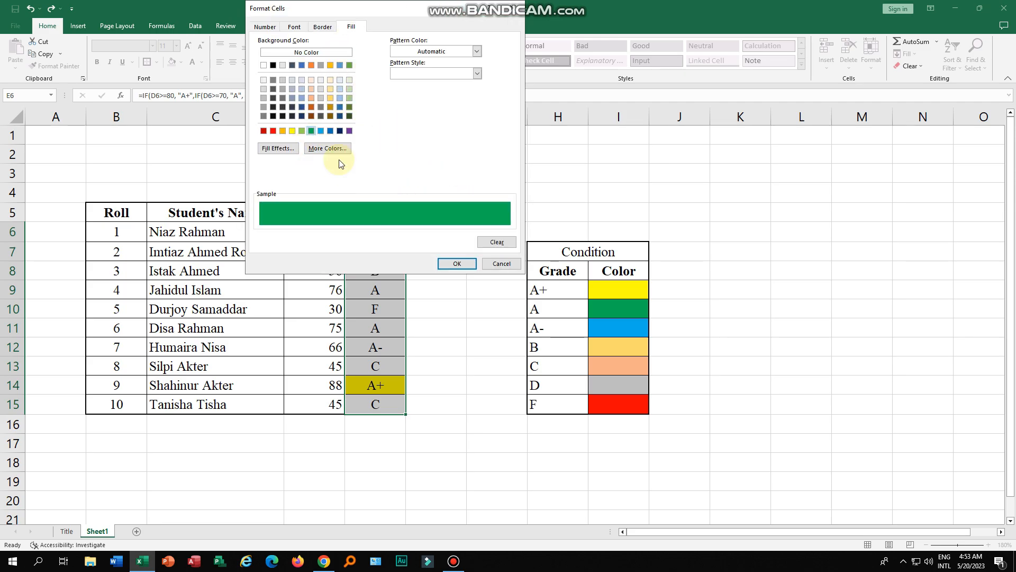
click(457, 264)
click(383, 186)
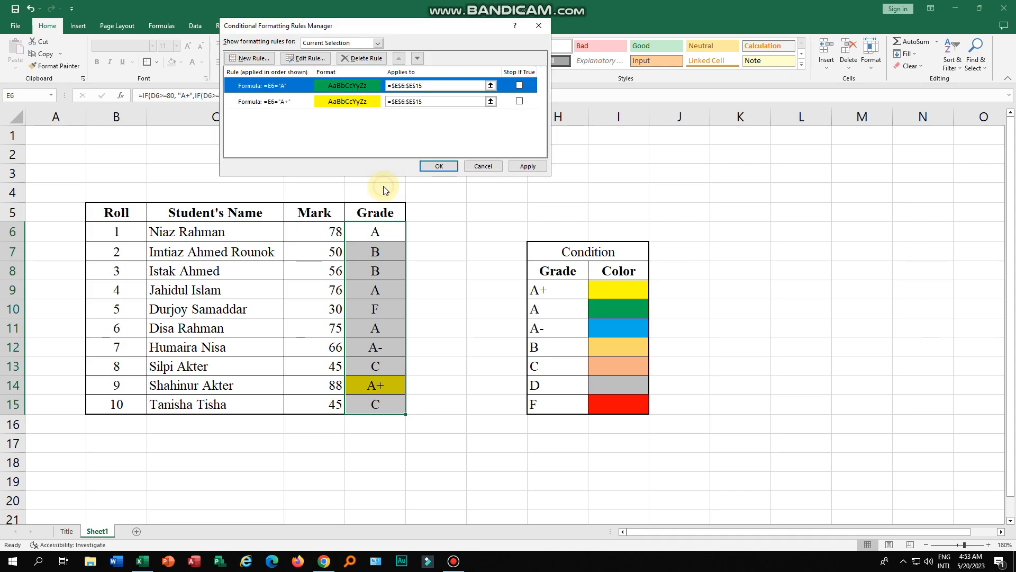
Add a formula-based rule =E6="A-" for the selected grades with the blue fill from the condition table.
click(251, 58)
click(331, 85)
click(267, 128)
text(=E6)
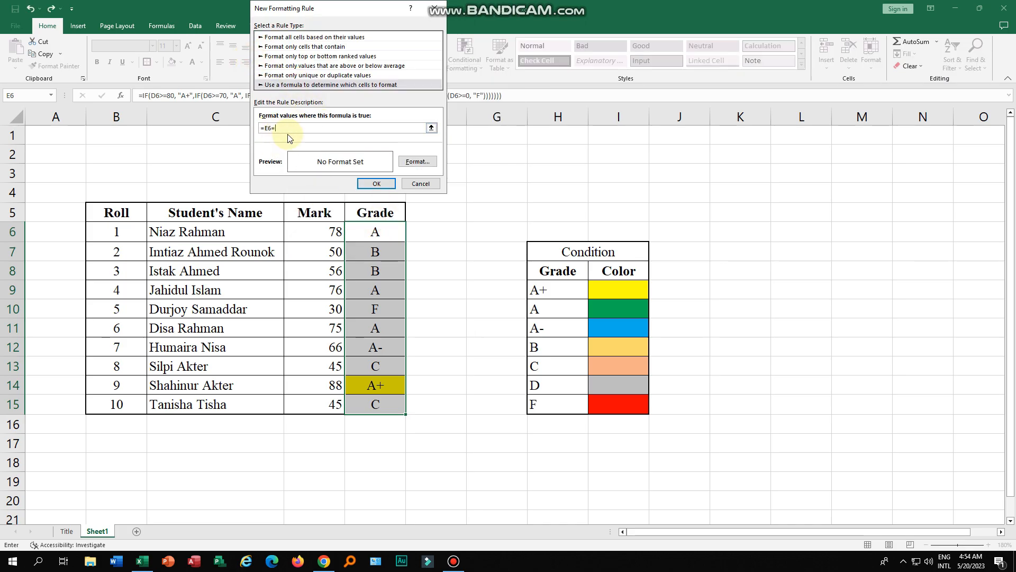
text(="")
click(405, 161)
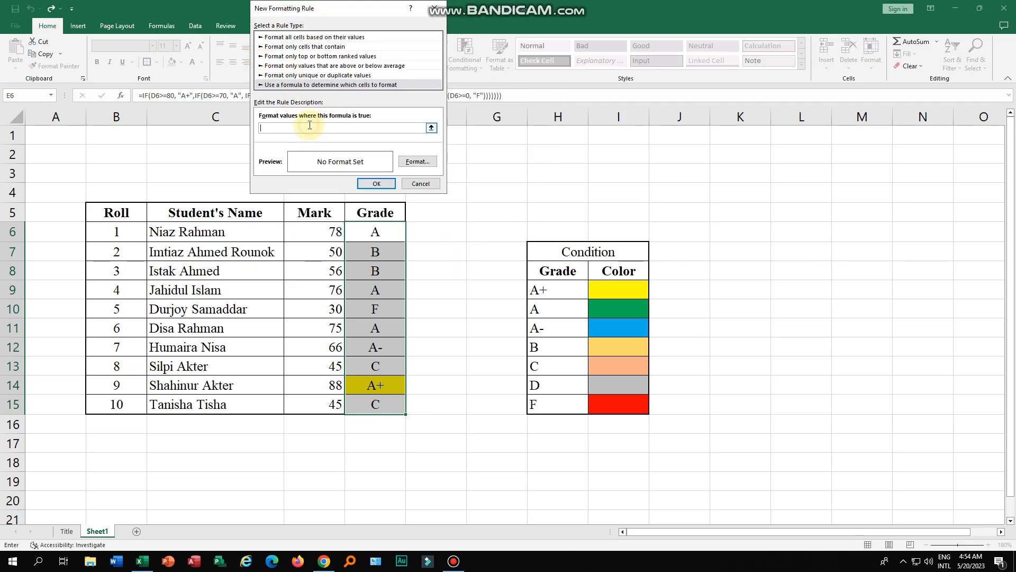
Add a formula-based rule =E6="B" for the selected grades with the light gold fill from the condition table.
text(=E6)
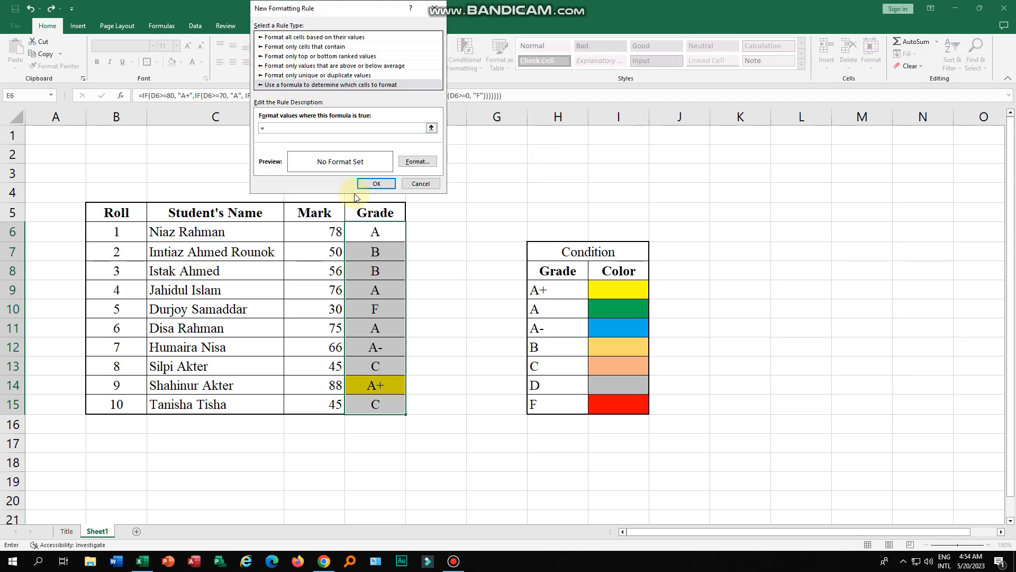
text(="B")
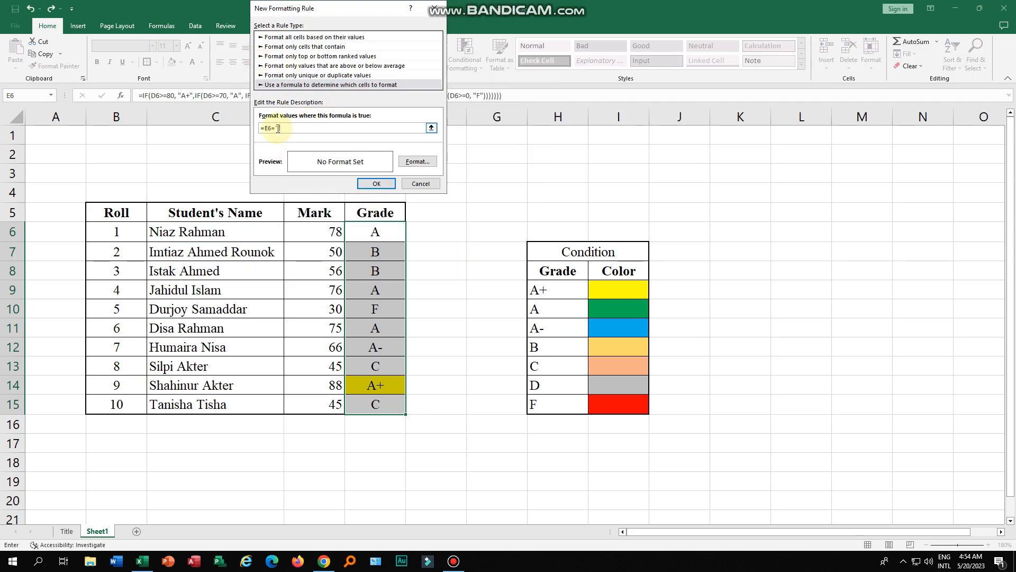
click(418, 161)
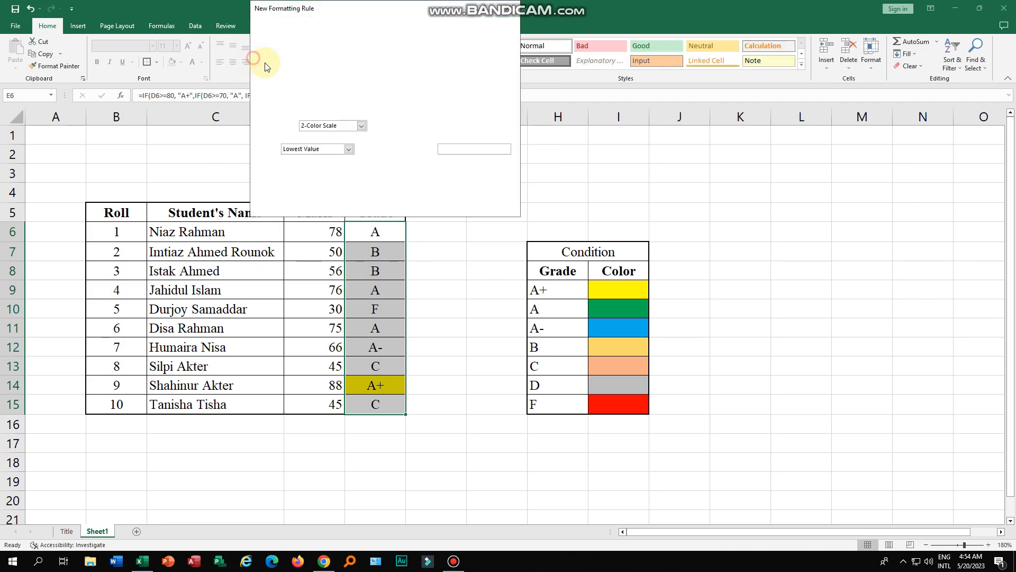
Add a formula-based rule =E6="C" for the selected grades with the light orange fill from the condition table.
click(312, 85)
click(317, 128)
text(=E6="")
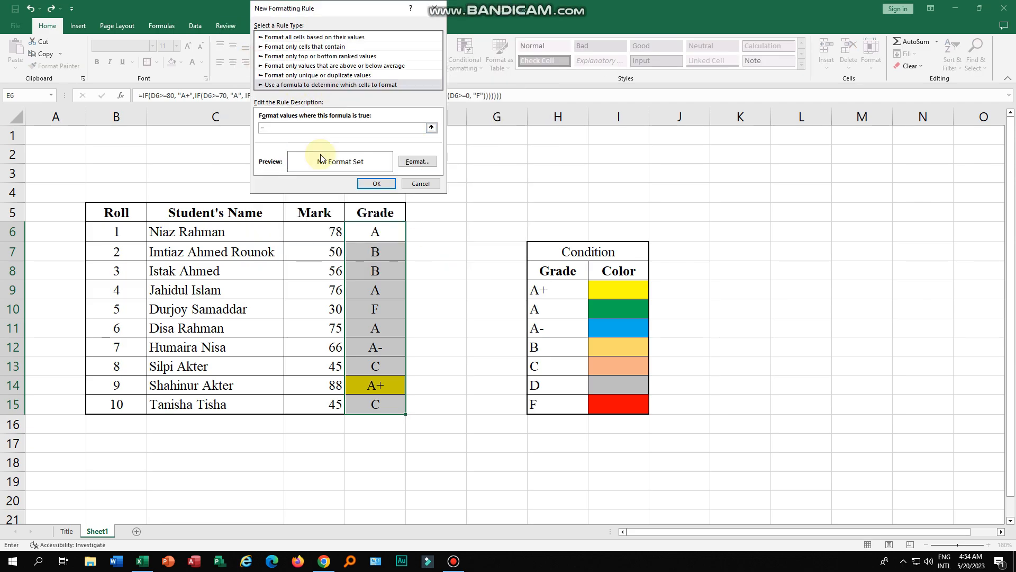
click(277, 128)
text(C)
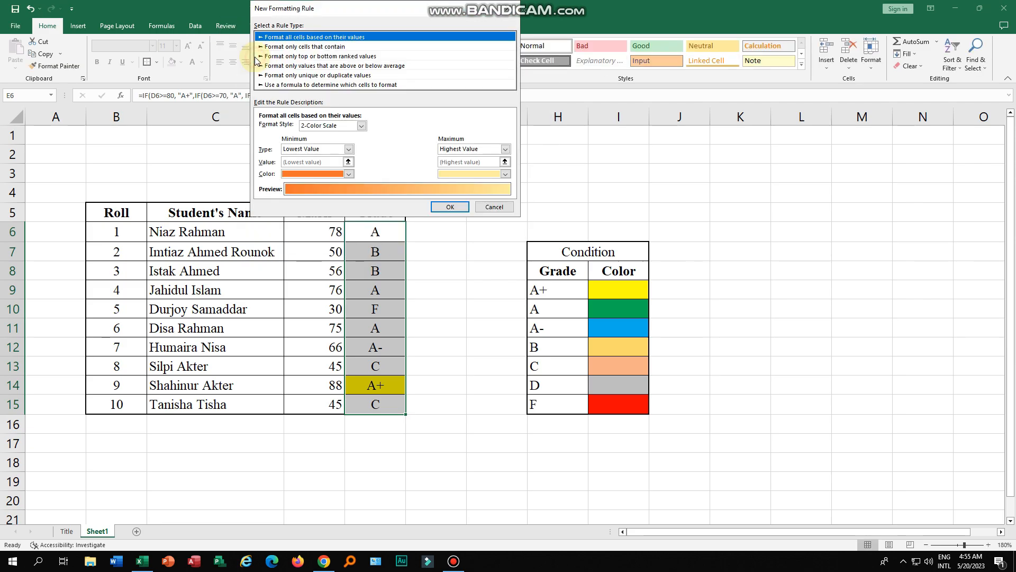
Add a formula-based rule =E6="D", using a relative reference to E6, with the gray fill from the condition table.
click(331, 85)
click(293, 128)
text(=E6)
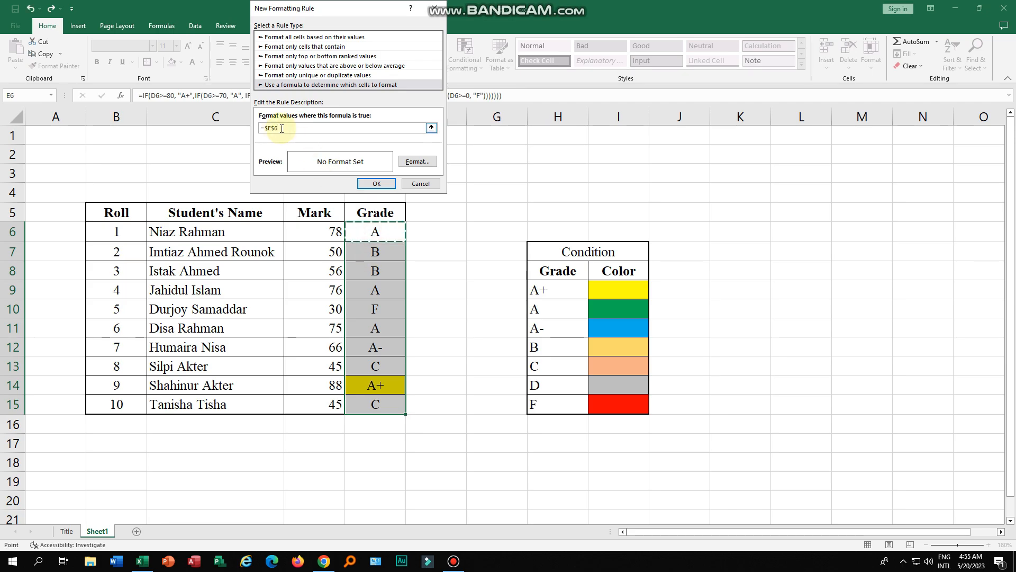
text(="D")
click(418, 161)
click(375, 184)
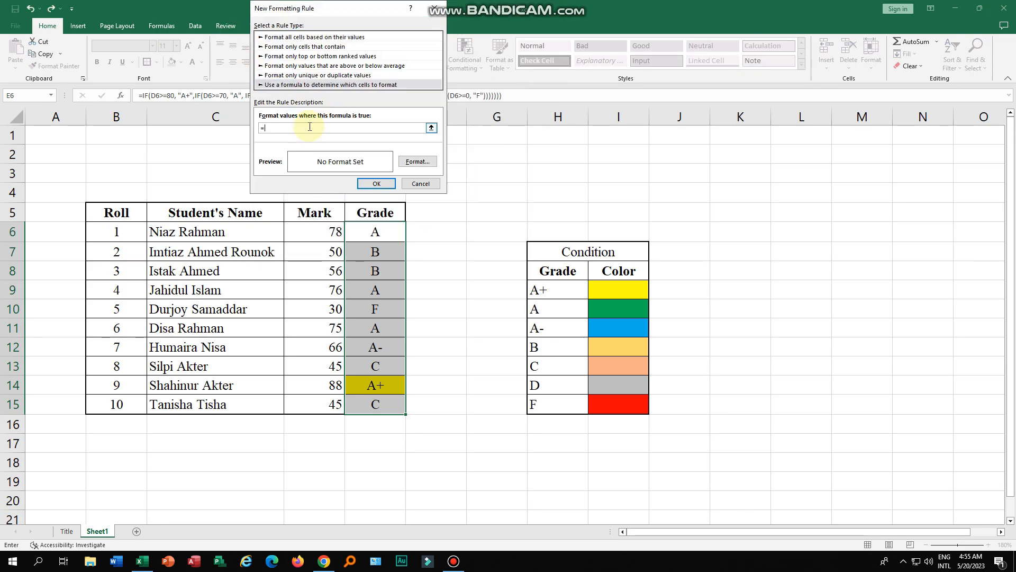
Add a formula-based rule =E6="F" with a red fill, and apply all the grade rules to E6:E15.
text(E6=)
click(418, 161)
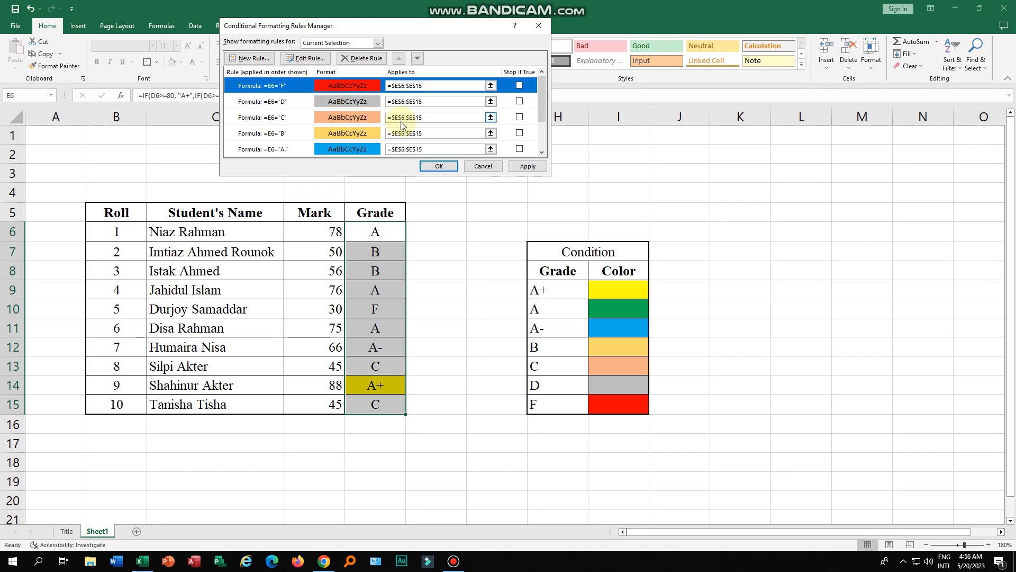
click(528, 167)
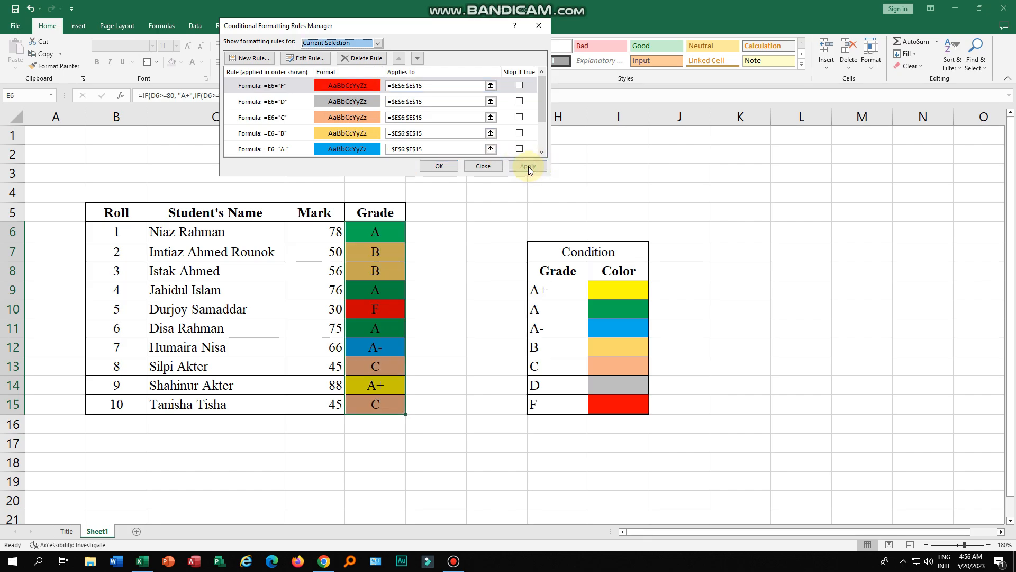
click(447, 165)
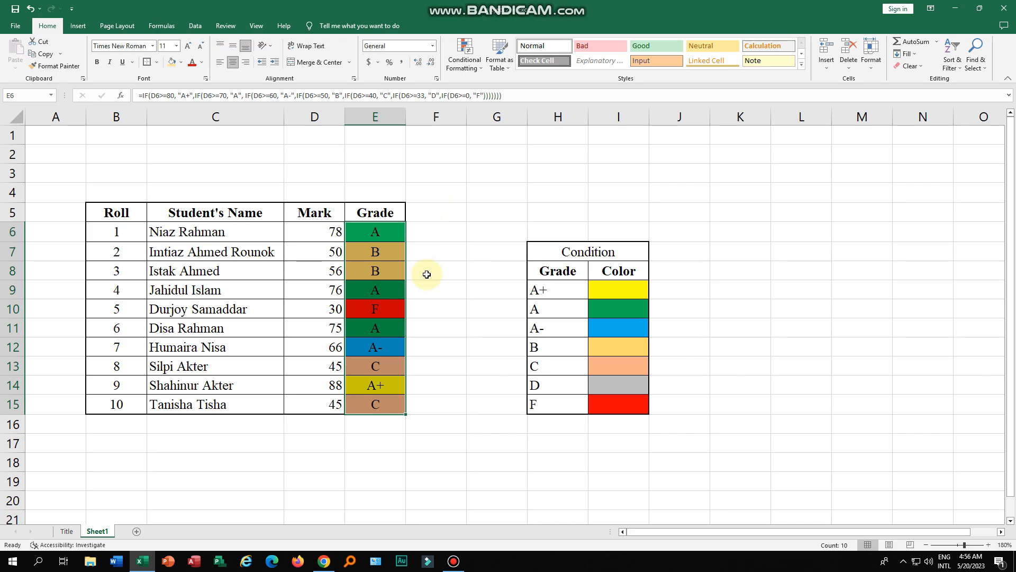
Set the mark of the student with roll 4 in cell D9 to 30 to test the grade coloring.
click(331, 291)
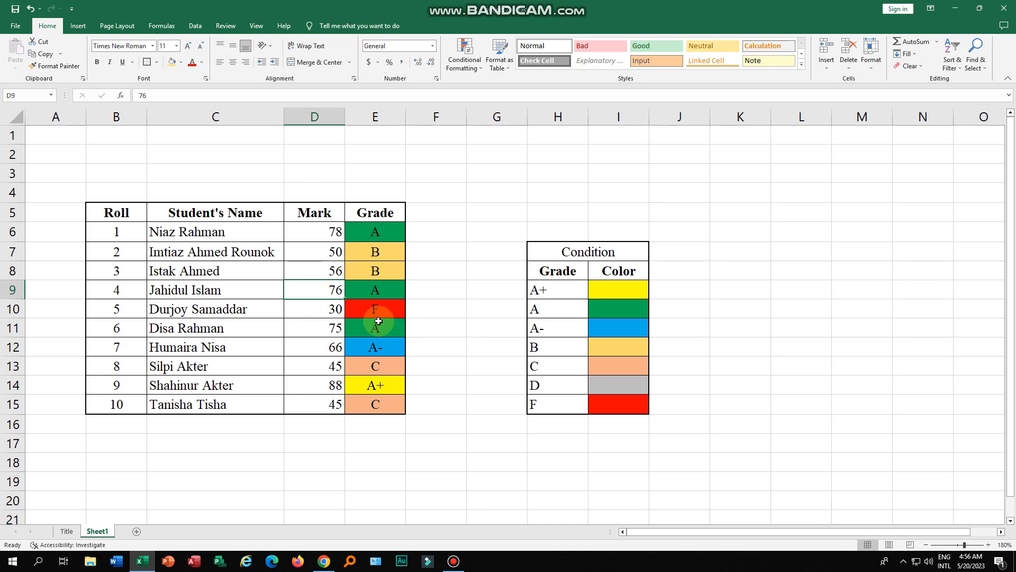
text(30)
key(Return)
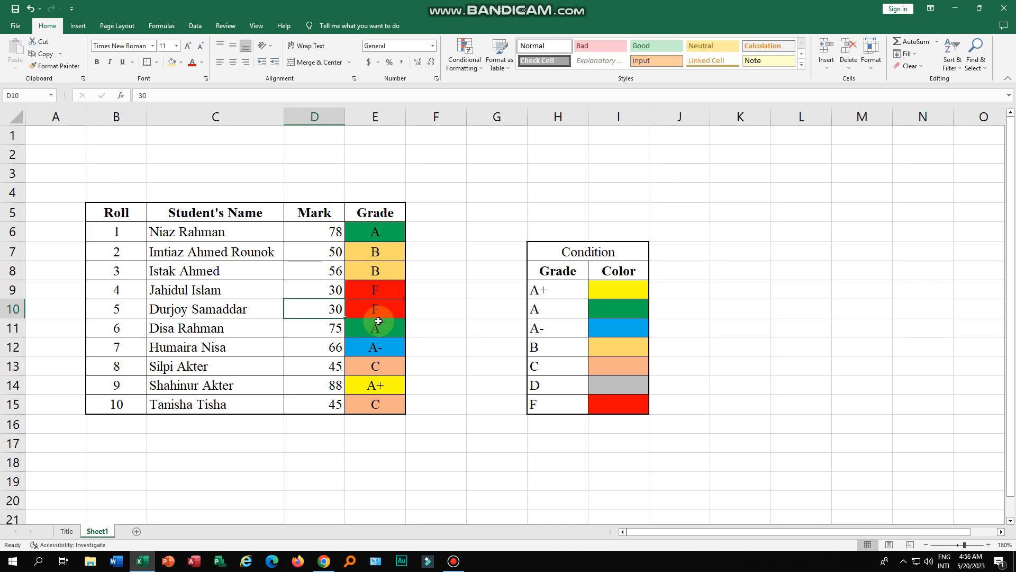